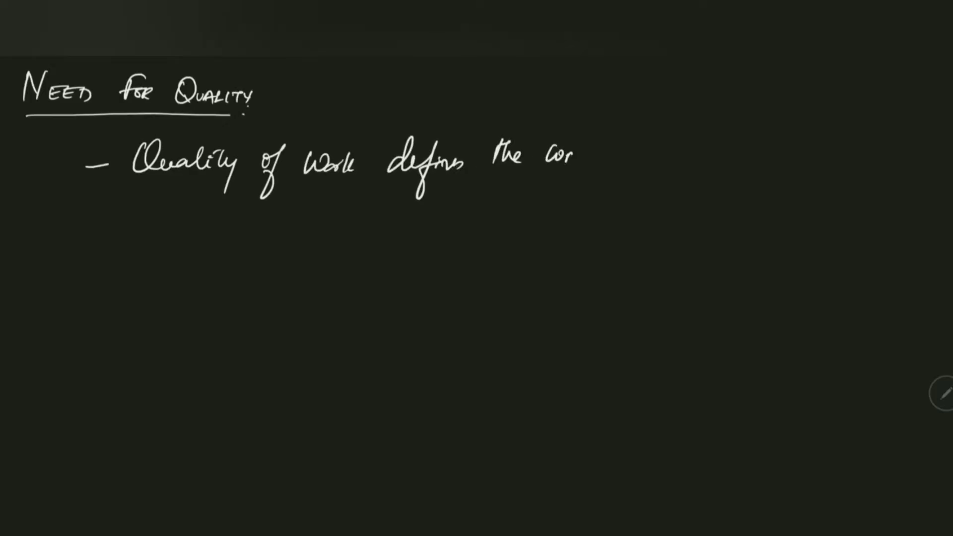
Step: Finish handwriting 'company / System' in the first bullet under 'Need for Quality'
{"action": "left_click_drag", "start_coordinate": [662, 142], "coordinate": [649, 179]}
{"action": "mouse_move", "coordinate": [685, 146]}
{"action": "left_mouse_down"}
{"action": "mouse_move", "coordinate": [744, 159]}
{"action": "mouse_move", "coordinate": [752, 177]}
{"action": "left_mouse_up"}
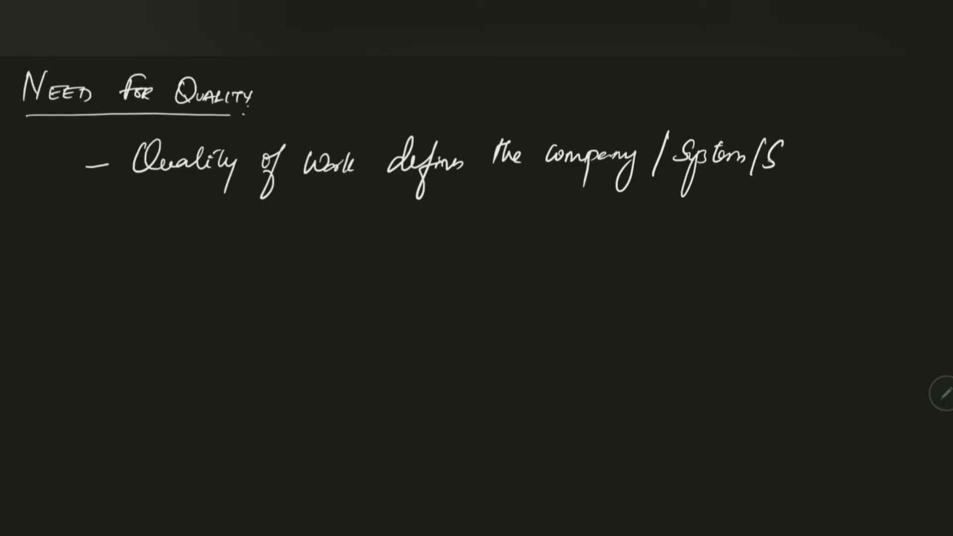
Step: Append '/Service' after 'System' in the first bullet
{"action": "left_click_drag", "start_coordinate": [782, 143], "coordinate": [767, 168]}
{"action": "left_click_drag", "start_coordinate": [787, 158], "coordinate": [828, 163]}
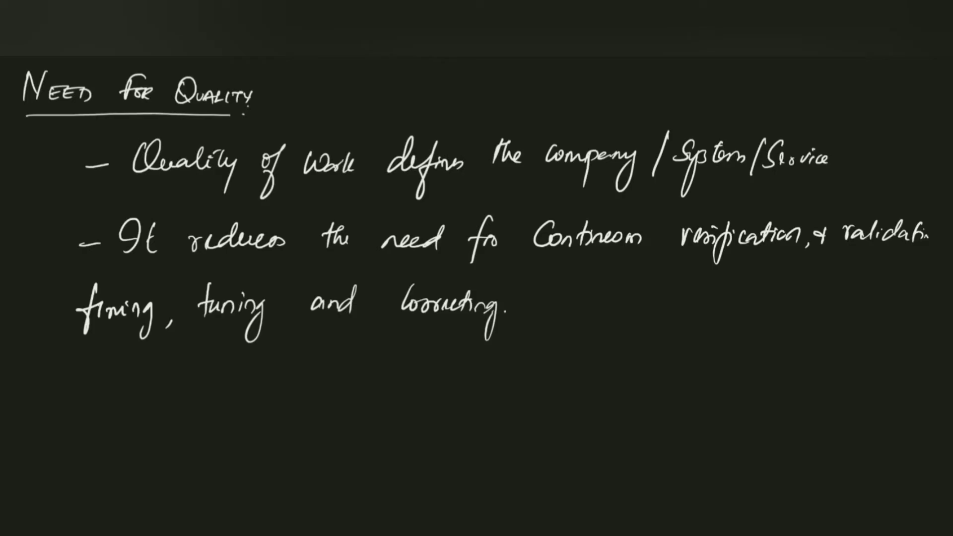
{"action": "scroll", "coordinate": [477, 268], "scroll_direction": "down", "scroll_amount": 2}
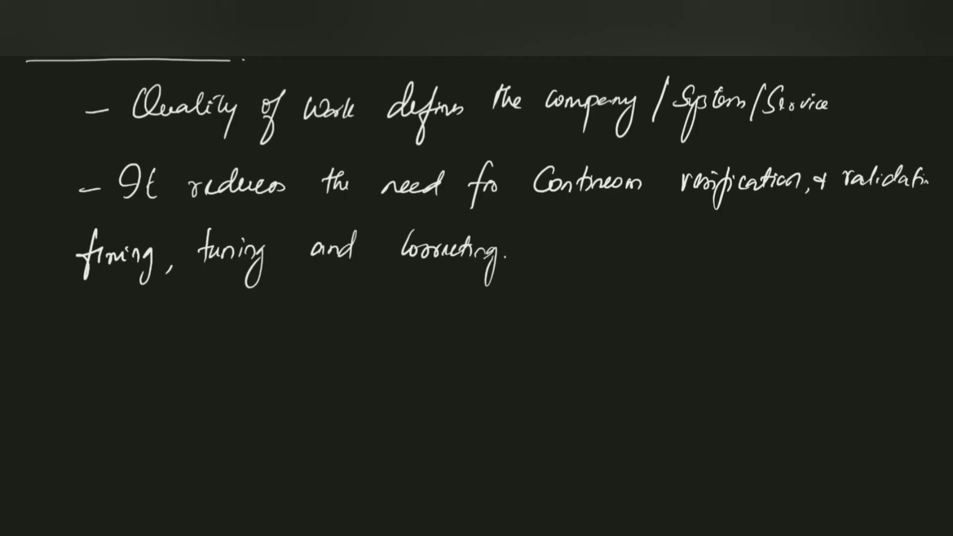
{"action": "scroll", "coordinate": [477, 268], "scroll_direction": "down", "scroll_amount": 1}
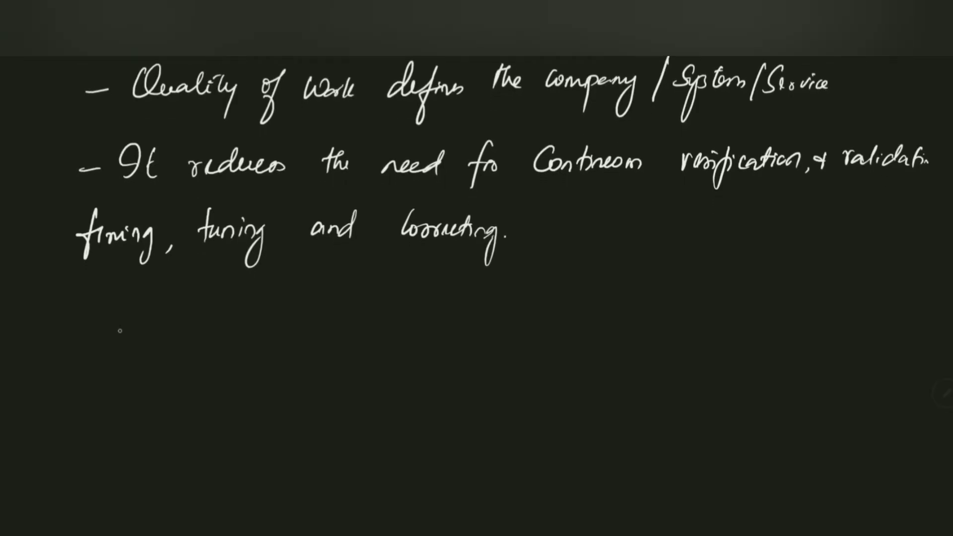
Step: Handwrite a third bullet: it retains your customers and gives 100% Satisfaction
{"action": "mouse_move", "coordinate": [81, 329]}
{"action": "left_mouse_down"}
{"action": "mouse_move", "coordinate": [303, 322]}
{"action": "mouse_move", "coordinate": [344, 346]}
{"action": "mouse_move", "coordinate": [407, 317]}
{"action": "mouse_move", "coordinate": [624, 313]}
{"action": "mouse_move", "coordinate": [644, 339]}
{"action": "mouse_move", "coordinate": [669, 316]}
{"action": "mouse_move", "coordinate": [732, 315]}
{"action": "left_mouse_up"}
{"action": "mouse_move", "coordinate": [738, 301]}
{"action": "left_mouse_down"}
{"action": "mouse_move", "coordinate": [748, 314]}
{"action": "mouse_move", "coordinate": [781, 315]}
{"action": "mouse_move", "coordinate": [822, 293]}
{"action": "mouse_move", "coordinate": [857, 312]}
{"action": "mouse_move", "coordinate": [864, 332]}
{"action": "mouse_move", "coordinate": [877, 310]}
{"action": "mouse_move", "coordinate": [904, 310]}
{"action": "left_mouse_up"}
{"action": "left_click_drag", "start_coordinate": [898, 300], "coordinate": [913, 313]}
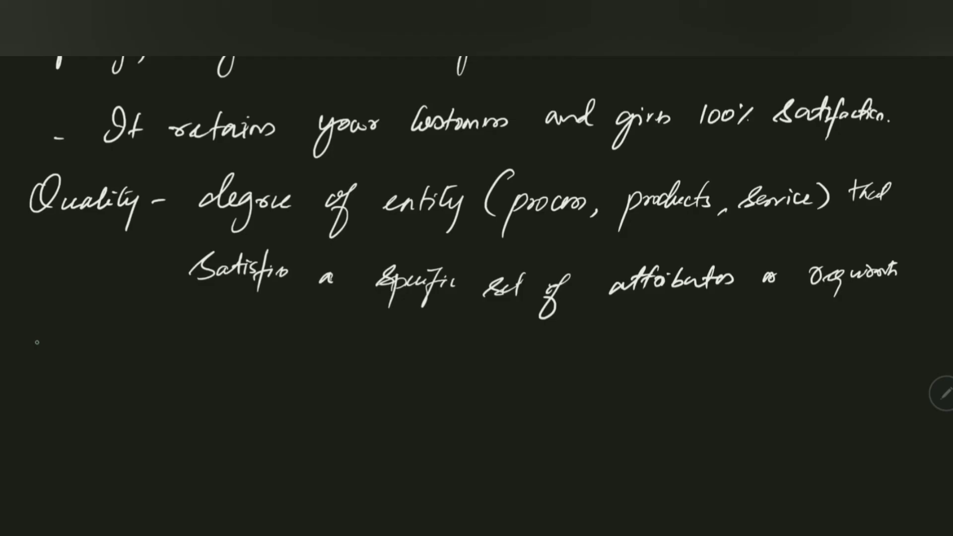
Step: Begin a new handwritten line below the Quality definition
{"action": "mouse_move", "coordinate": [46, 320]}
{"action": "left_mouse_down"}
{"action": "mouse_move", "coordinate": [45, 349]}
{"action": "mouse_move", "coordinate": [73, 343]}
{"action": "left_mouse_up"}
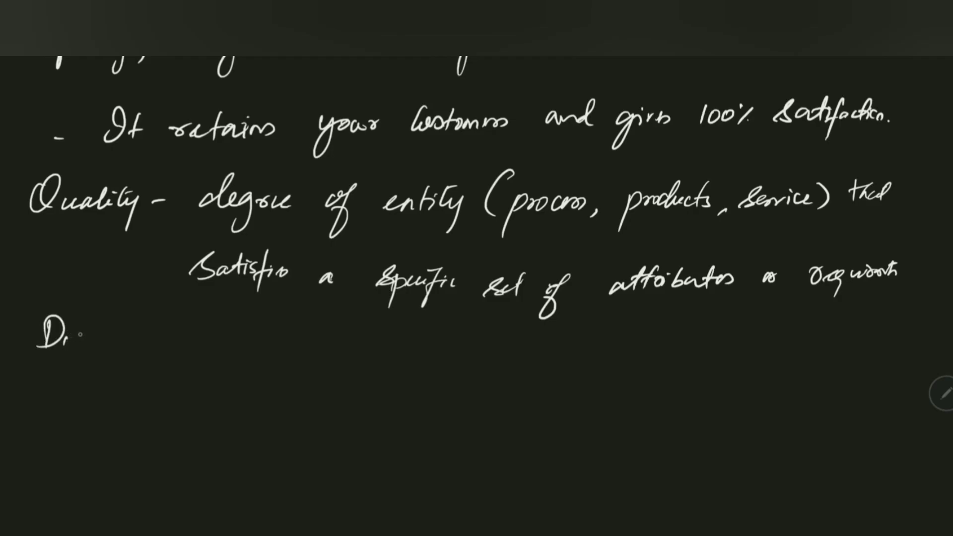